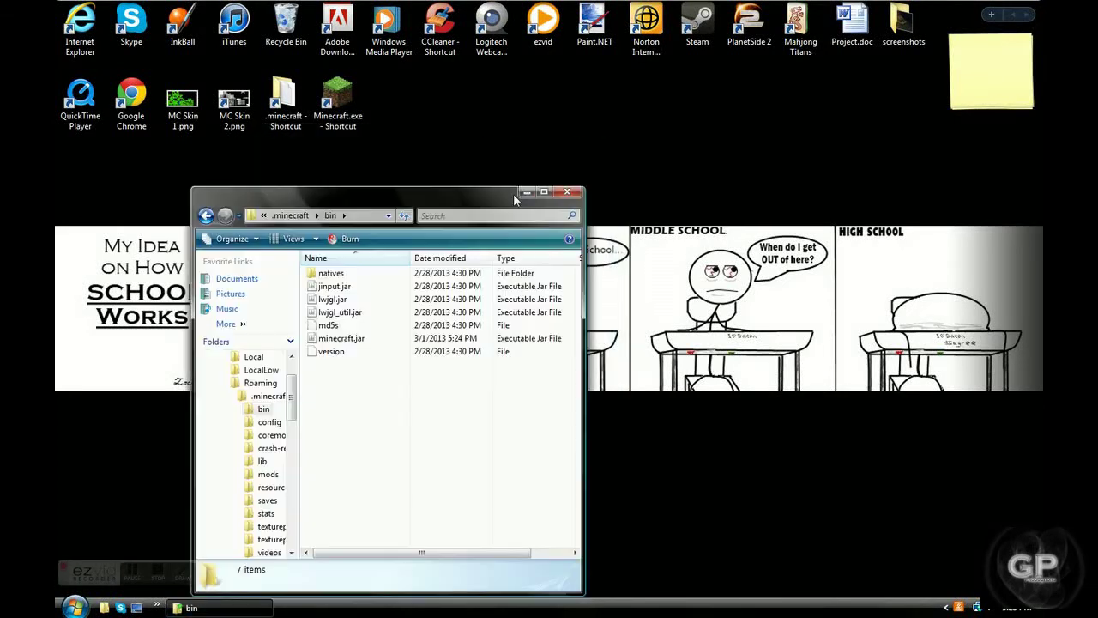
- Close the bin folder, launch Minecraft offline to the Forge 1.4.7 title screen, then quit it
left_click(457, 211)
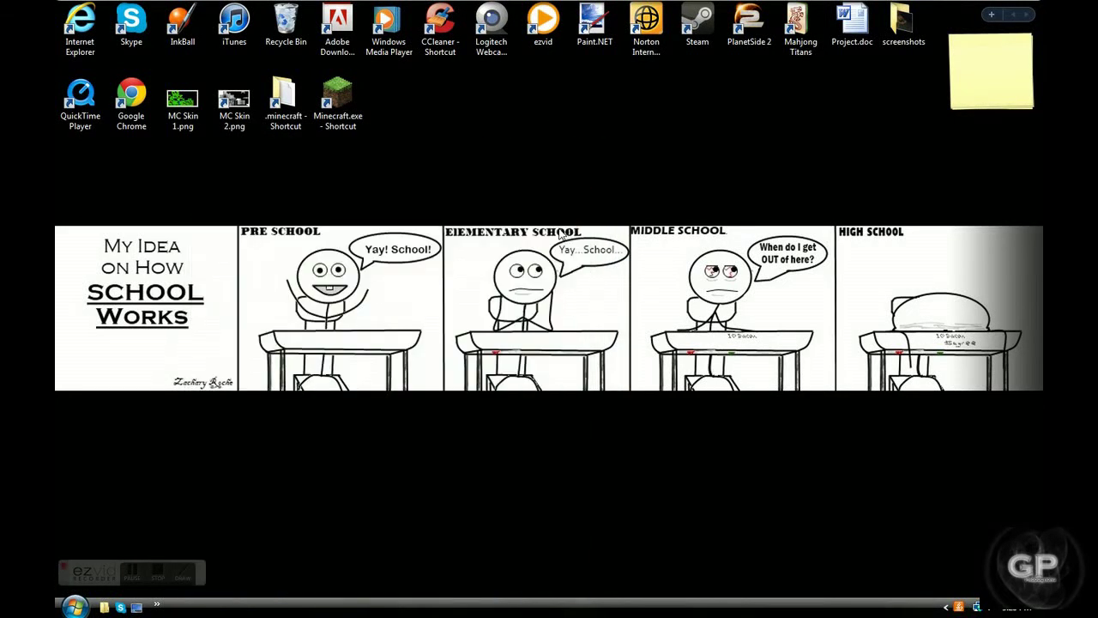
left_click(341, 99)
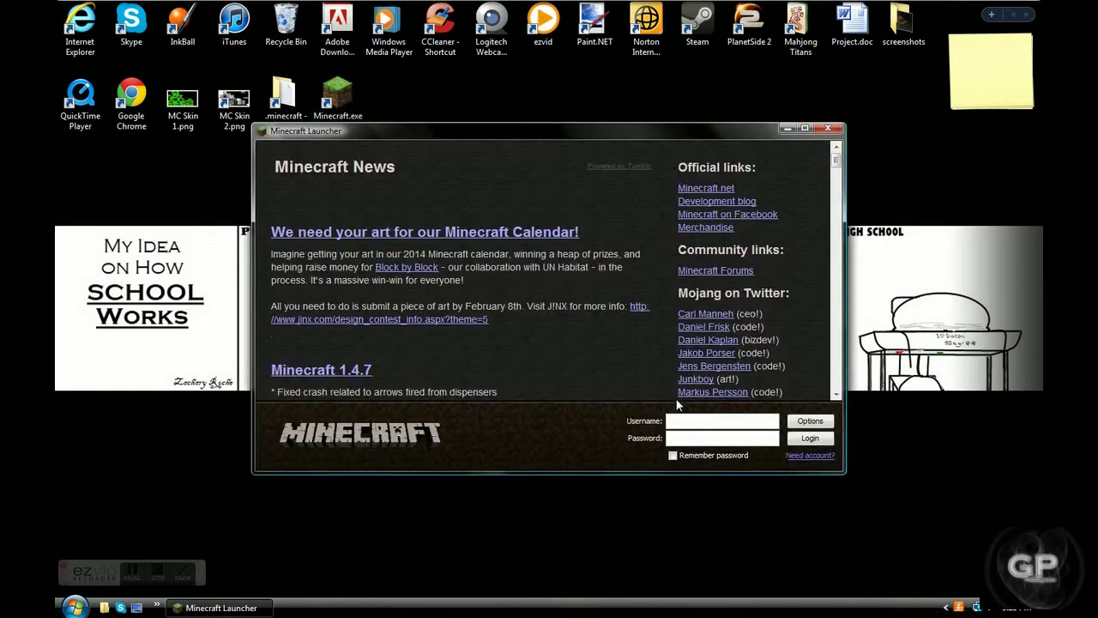
left_click(808, 440)
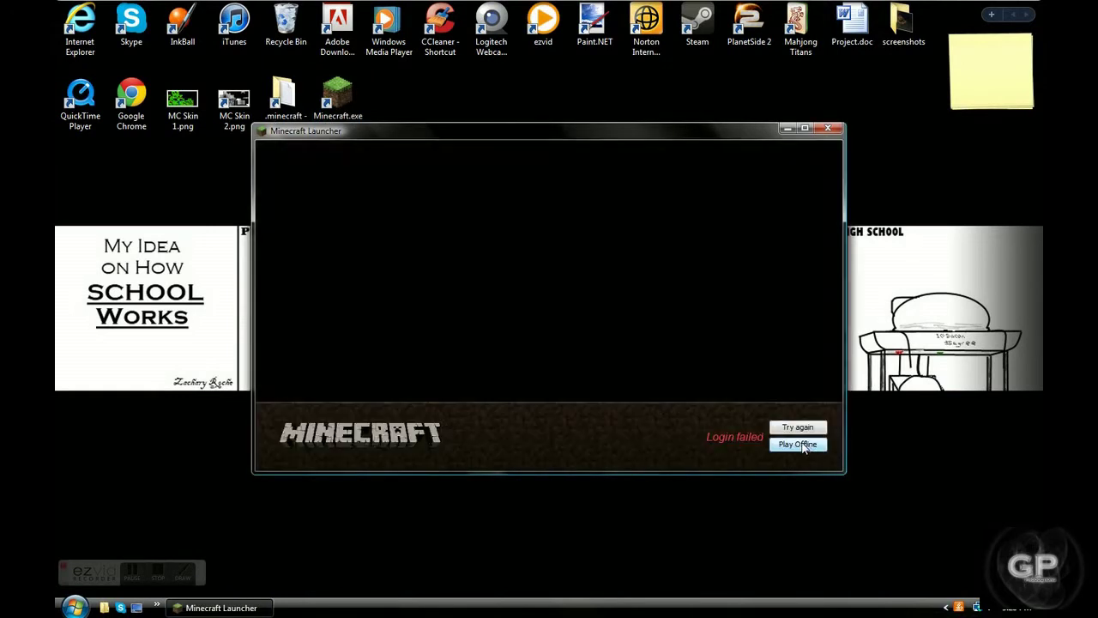
left_click(797, 444)
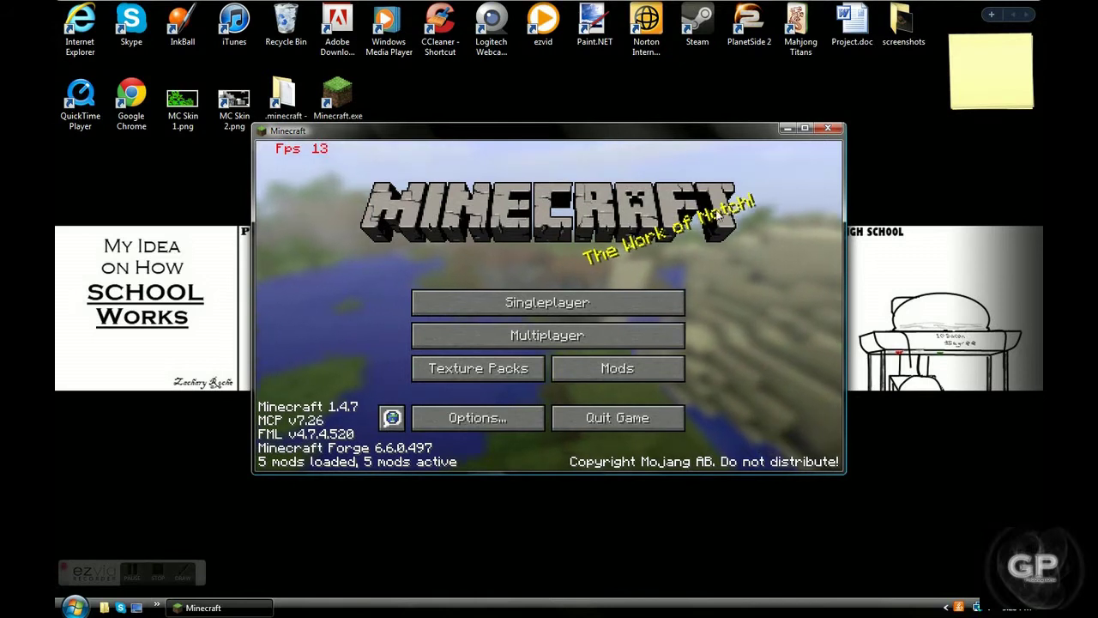
left_click(827, 130)
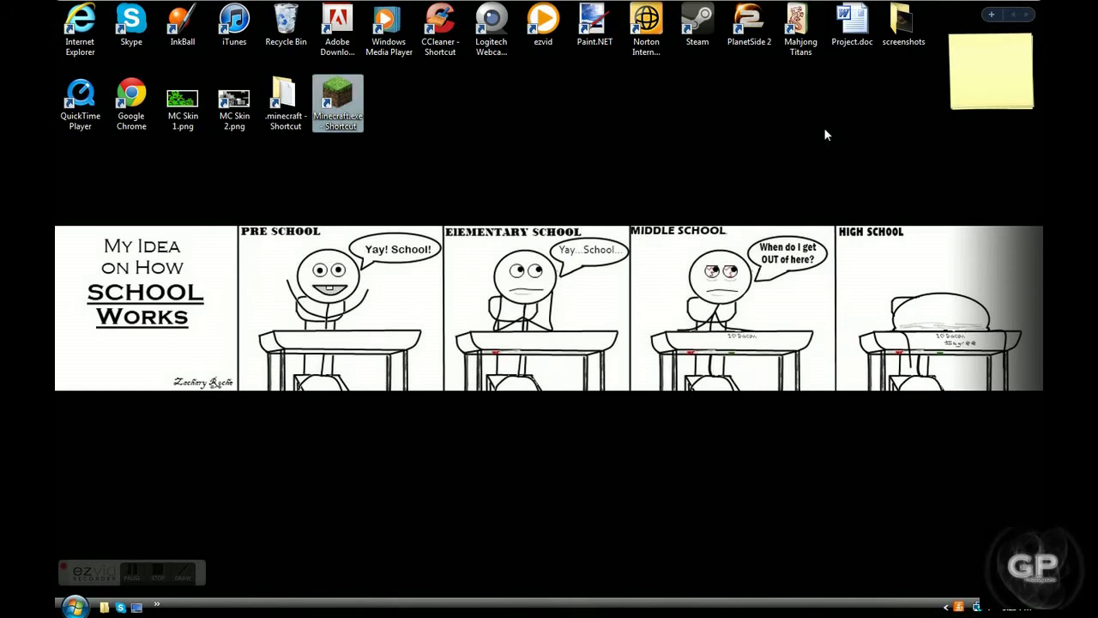
- Browse via %appdata% to Roaming\.minecraft\bin and bring up minecraft.jar's 7-Zip menu
left_click(67, 609)
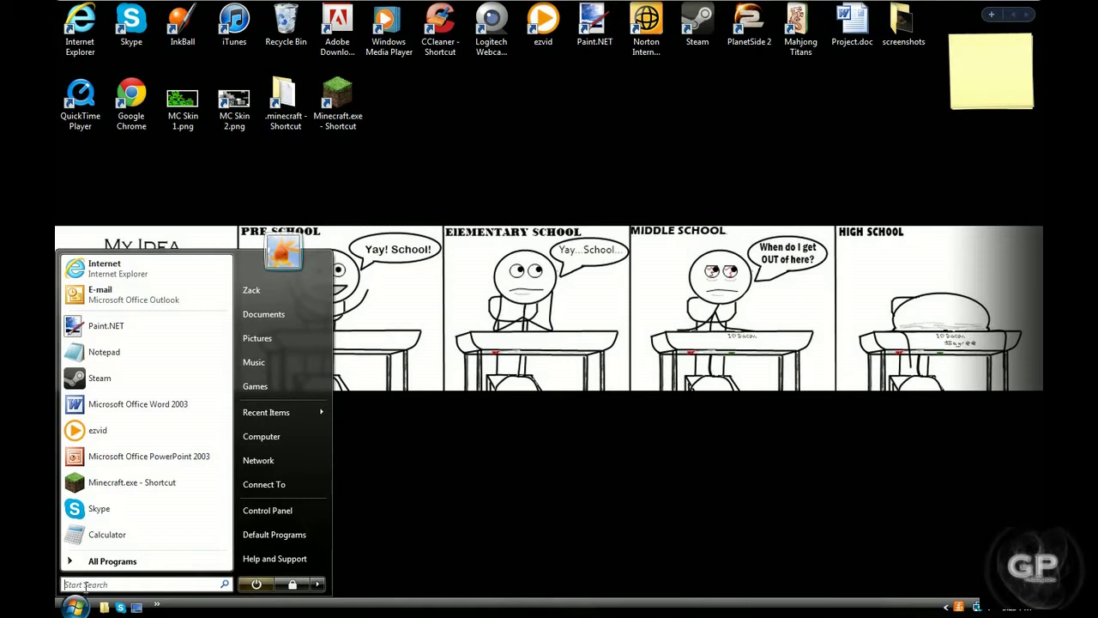
type("%")
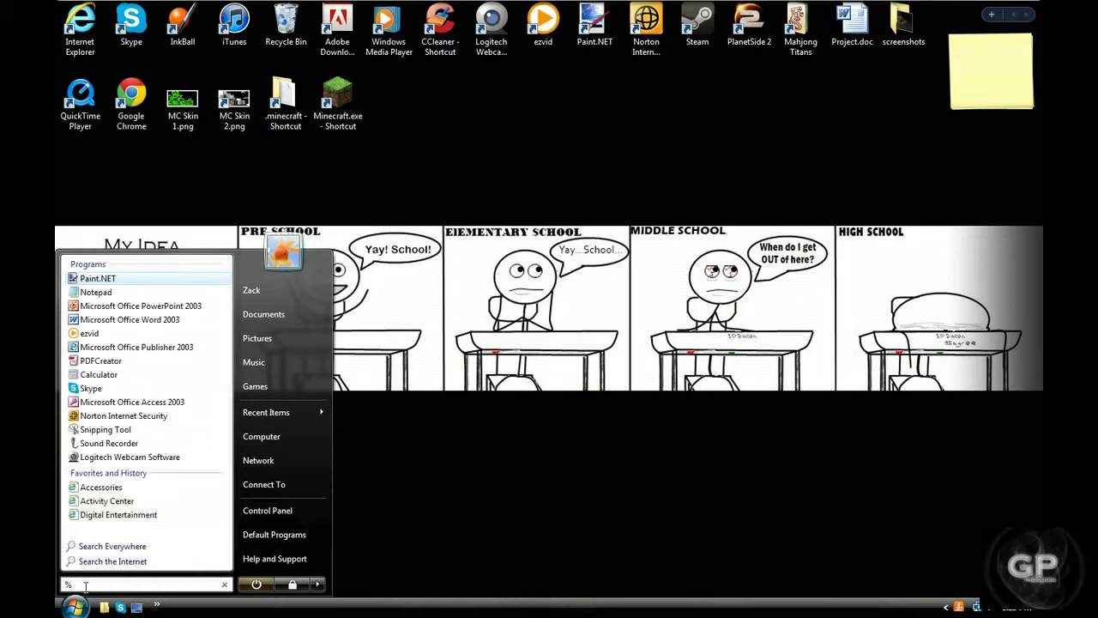
type("app")
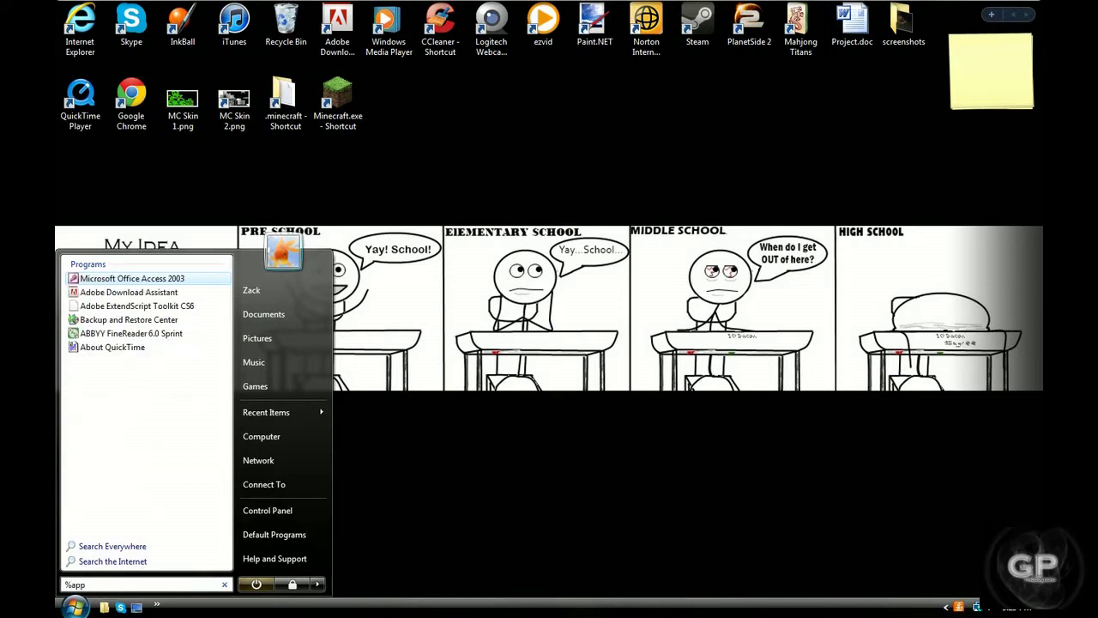
type("data")
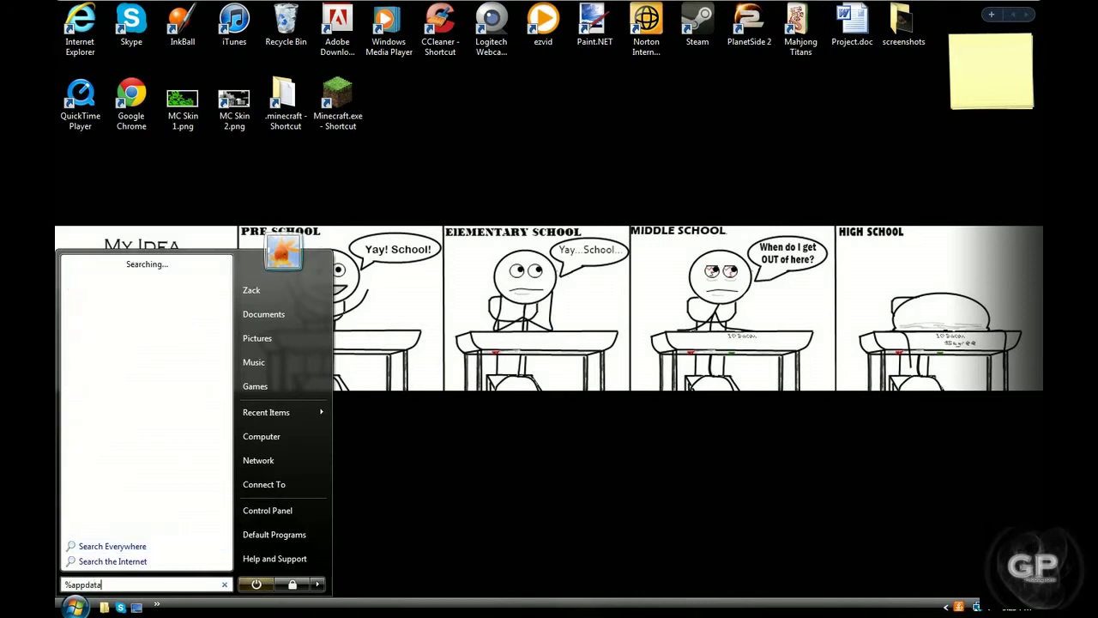
type("%")
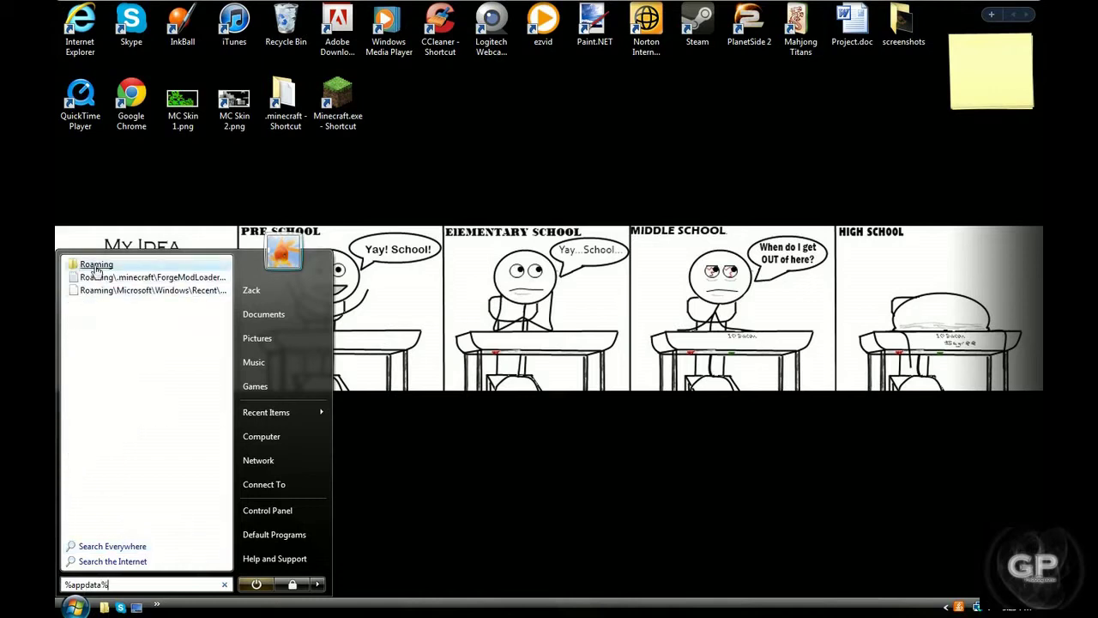
left_click(96, 266)
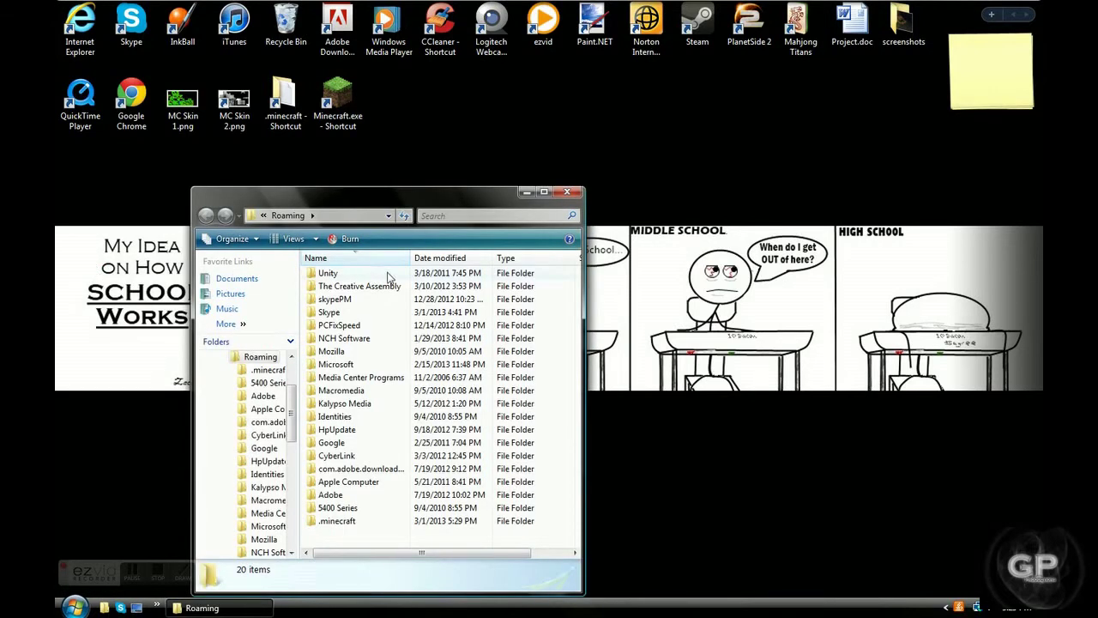
double_click(356, 522)
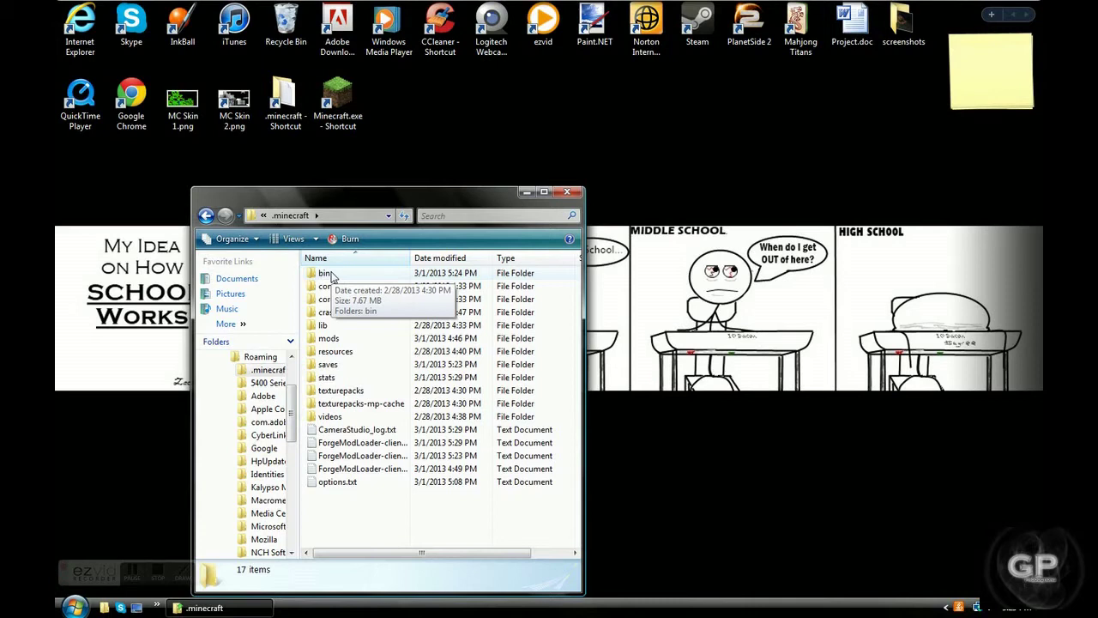
double_click(333, 275)
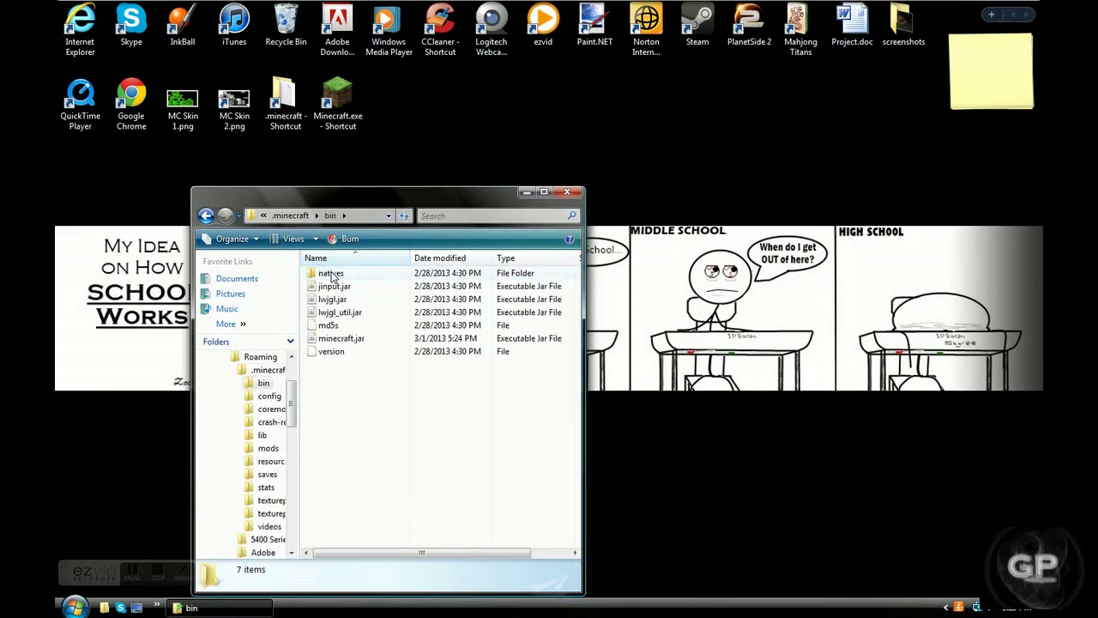
right_click(341, 343)
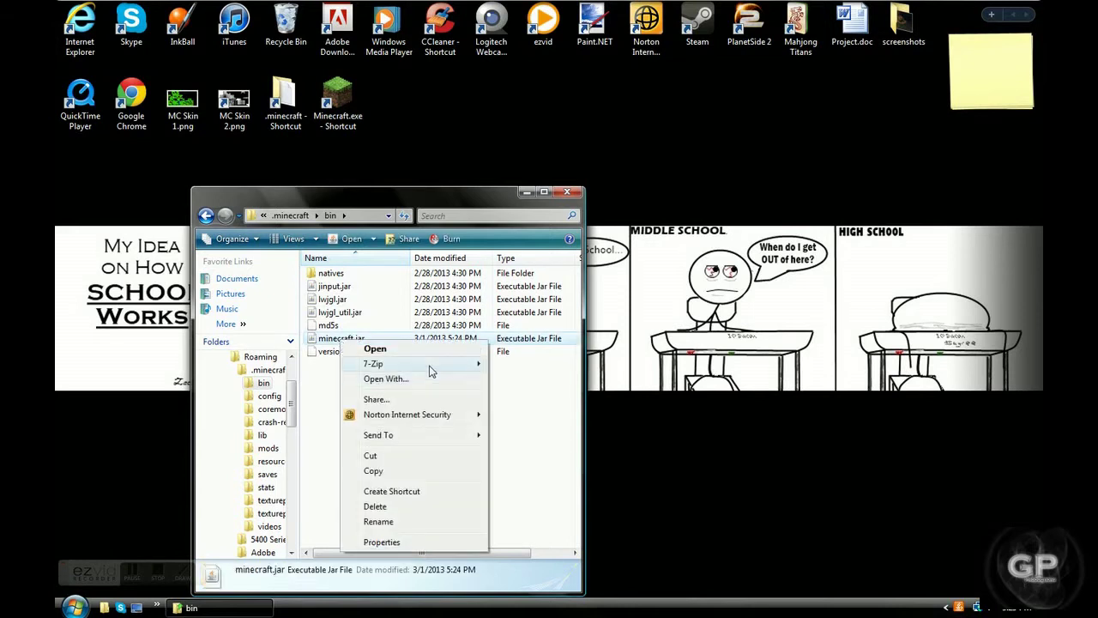
mouse_move(436, 369)
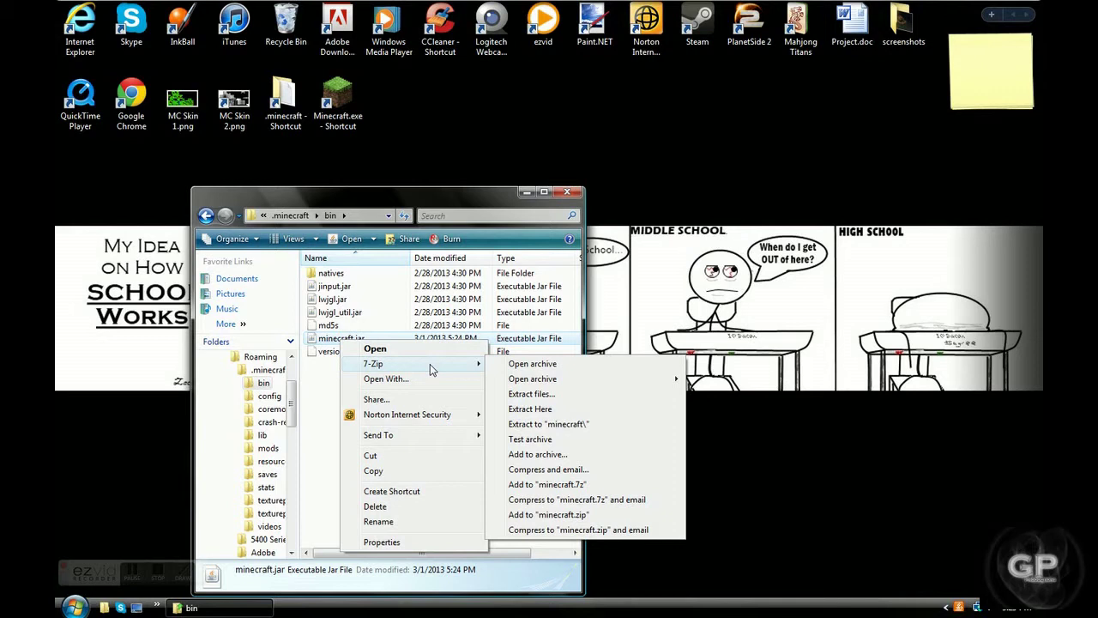
- Open minecraft.jar in 7-Zip and enter its title folder containing splashes.txt
left_click(517, 368)
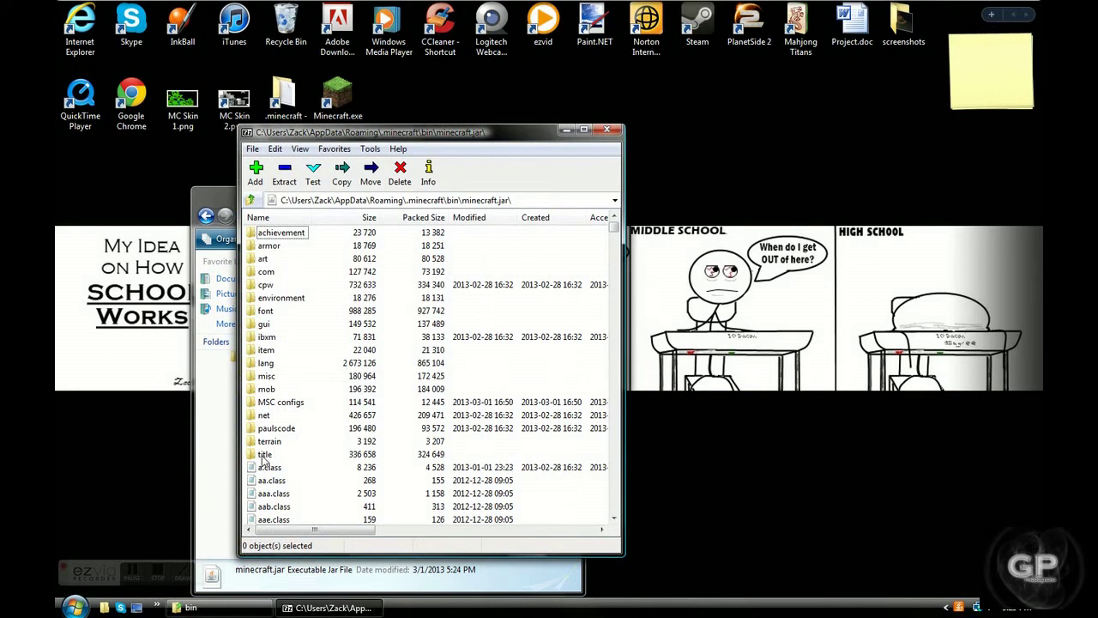
scroll(273, 454, "down", 3)
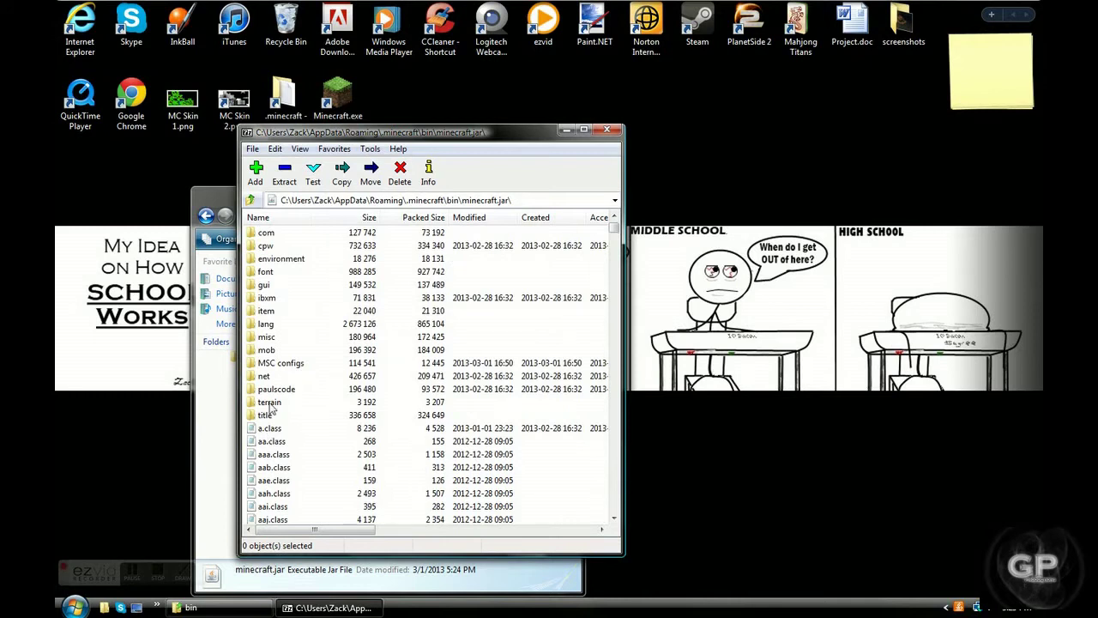
scroll(373, 410, "up", 3)
scroll(277, 416, "down", 3)
right_click(280, 415)
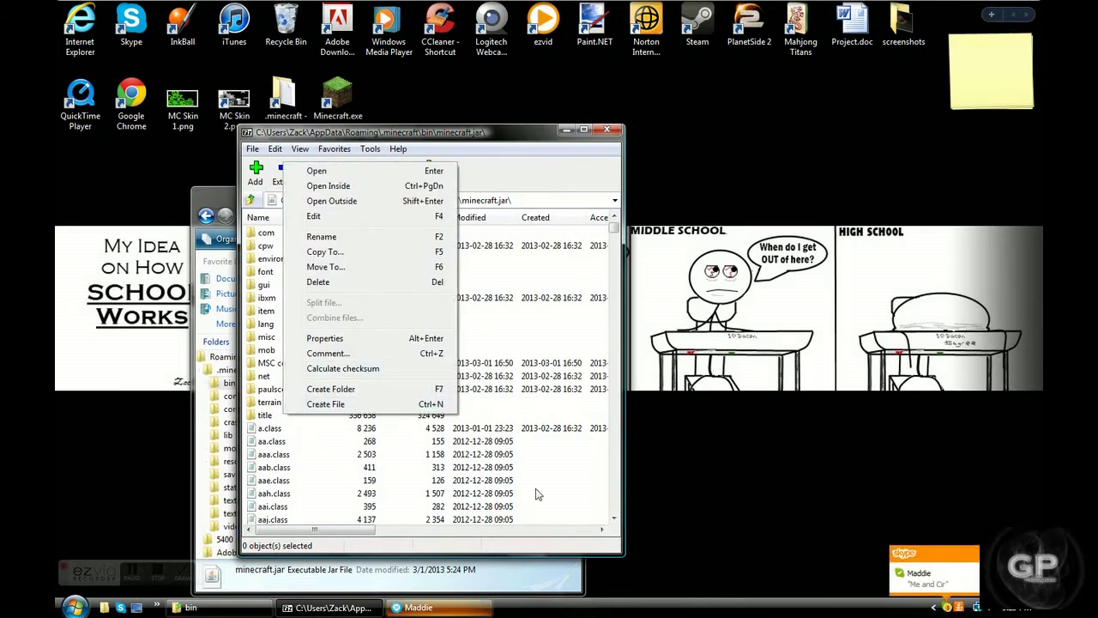
left_click(517, 517)
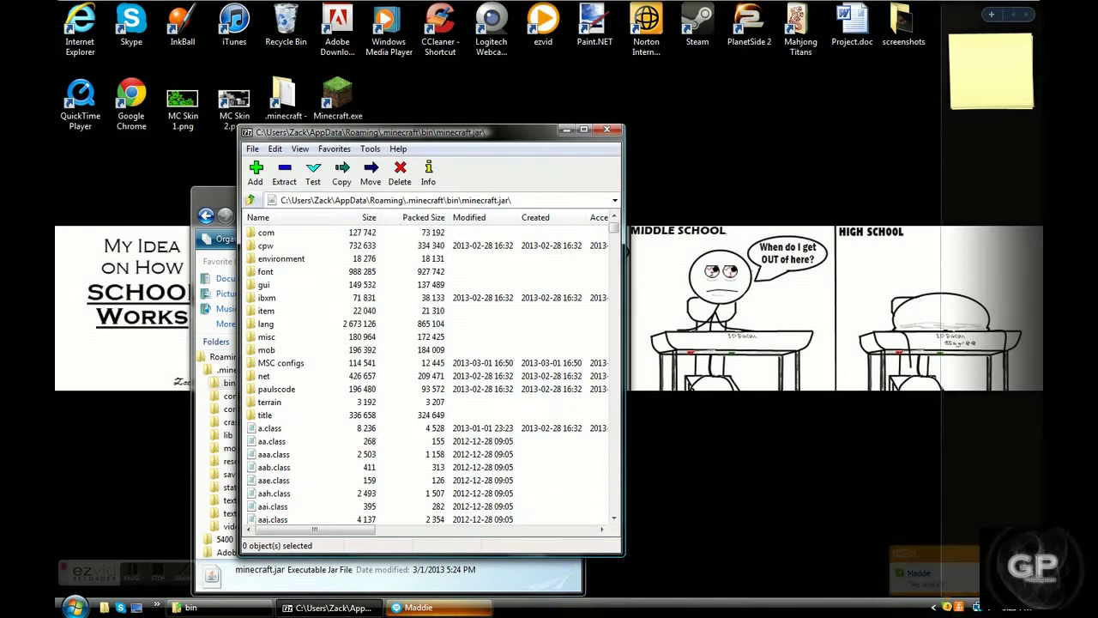
double_click(267, 415)
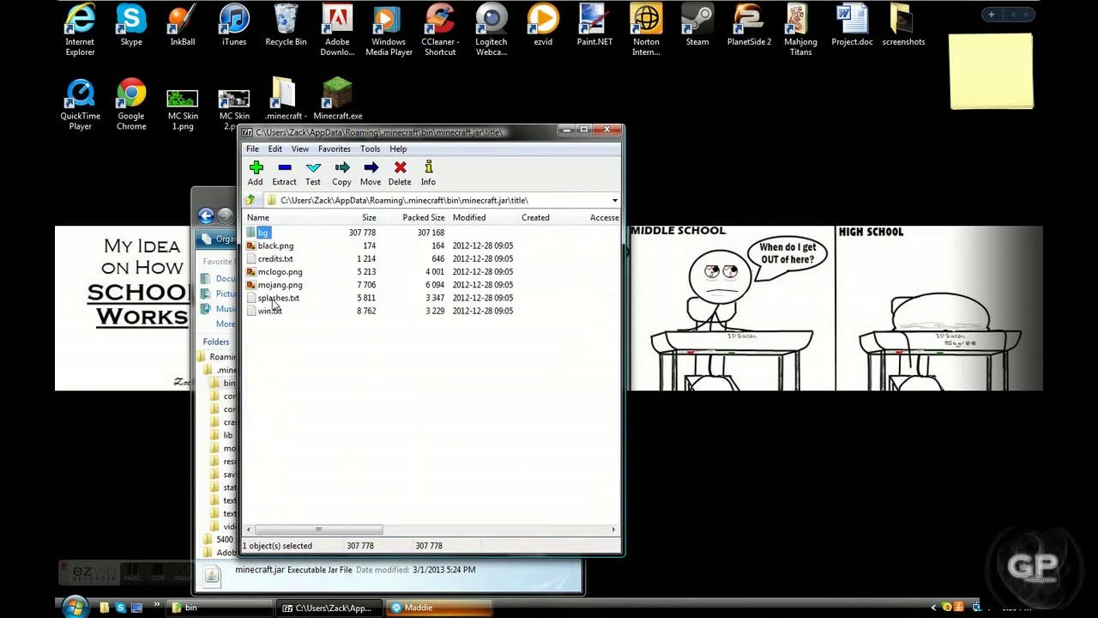
- Open splashes.txt in Notepad and widen the window to read its long splash lines
double_click(272, 301)
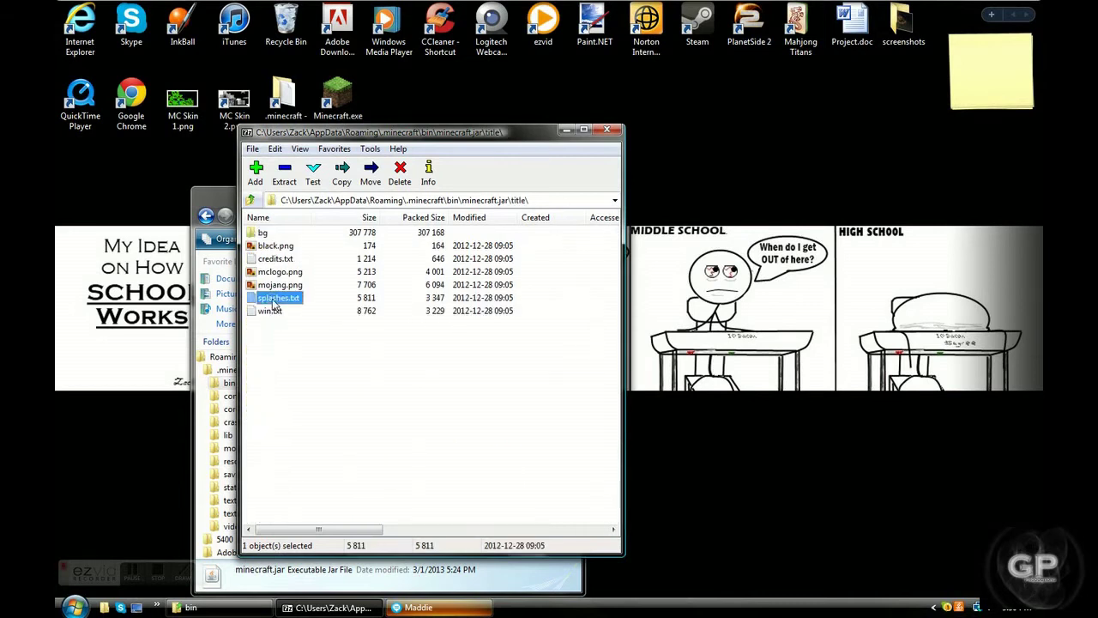
mouse_move(94, 78)
left_mouse_down()
mouse_move(470, 141)
mouse_move(446, 144)
mouse_move(422, 122)
mouse_move(284, 129)
mouse_move(257, 107)
mouse_move(79, 77)
left_mouse_up()
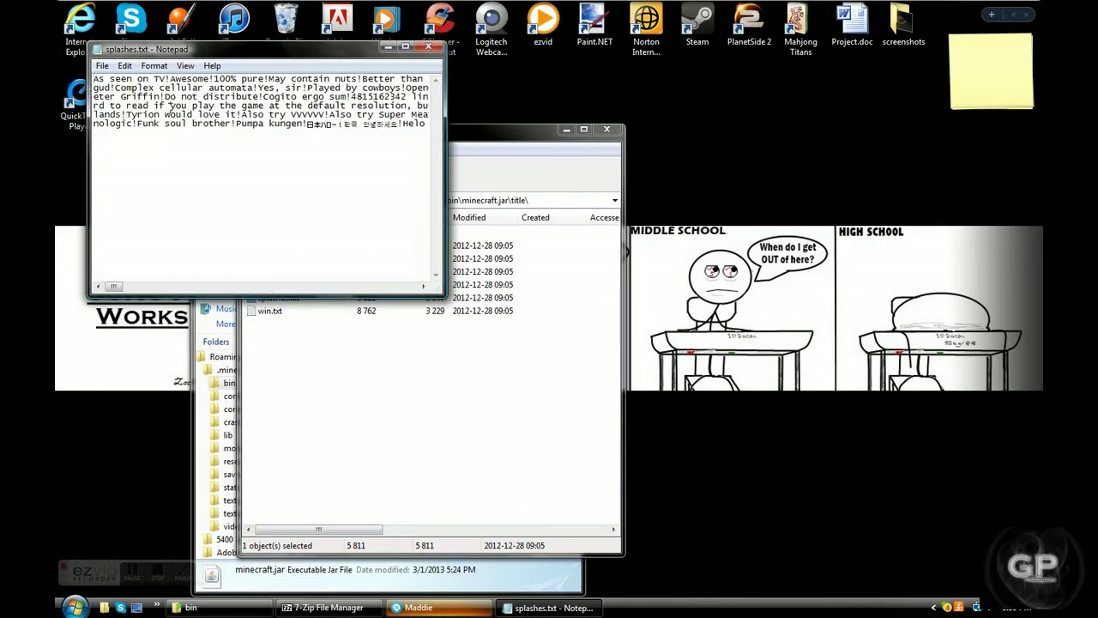
left_click_drag(116, 287, 410, 288)
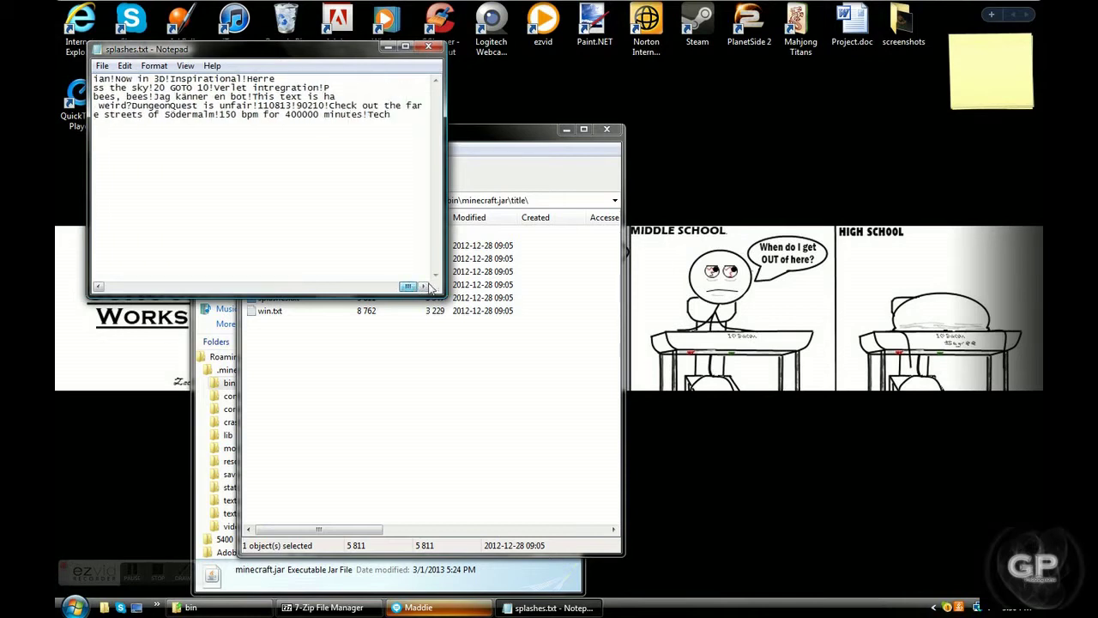
double_click(388, 116)
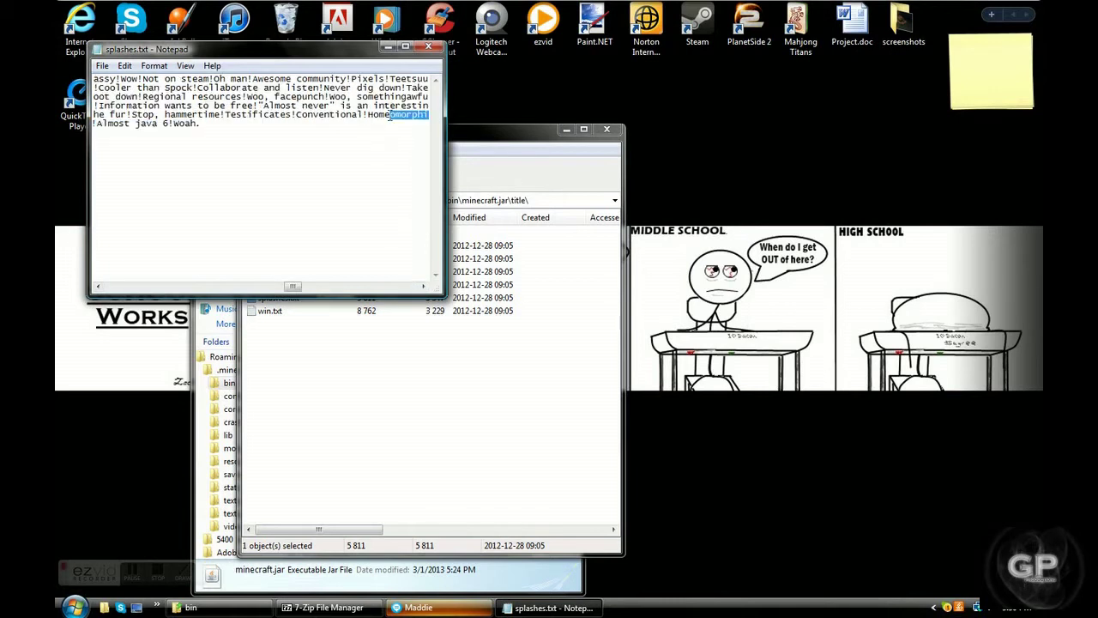
left_click_drag(292, 286, 425, 290)
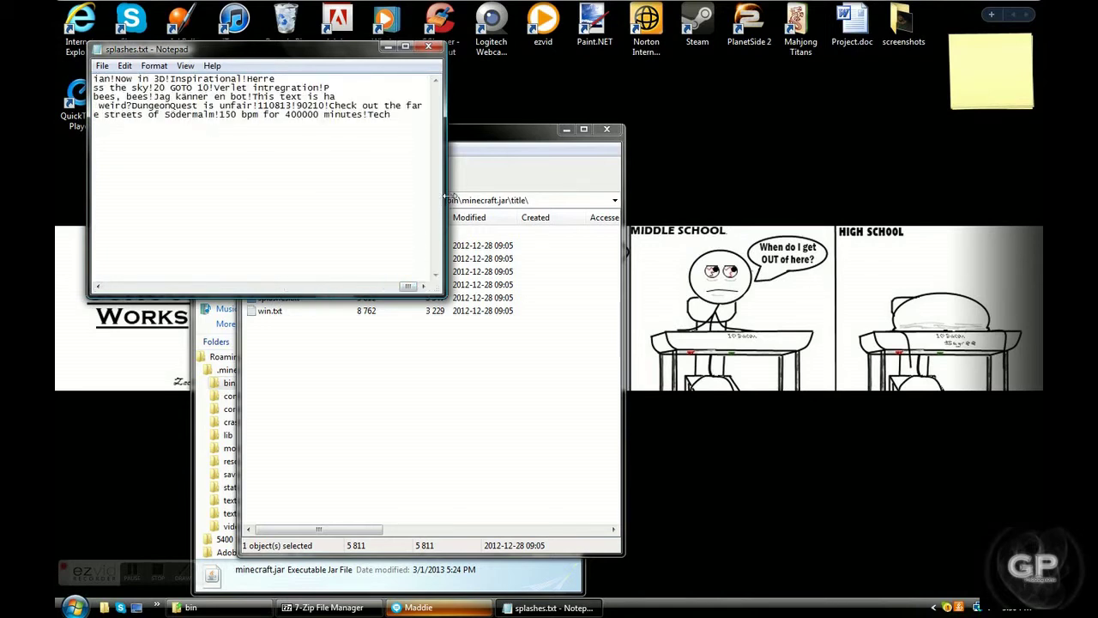
left_click_drag(445, 207, 613, 207)
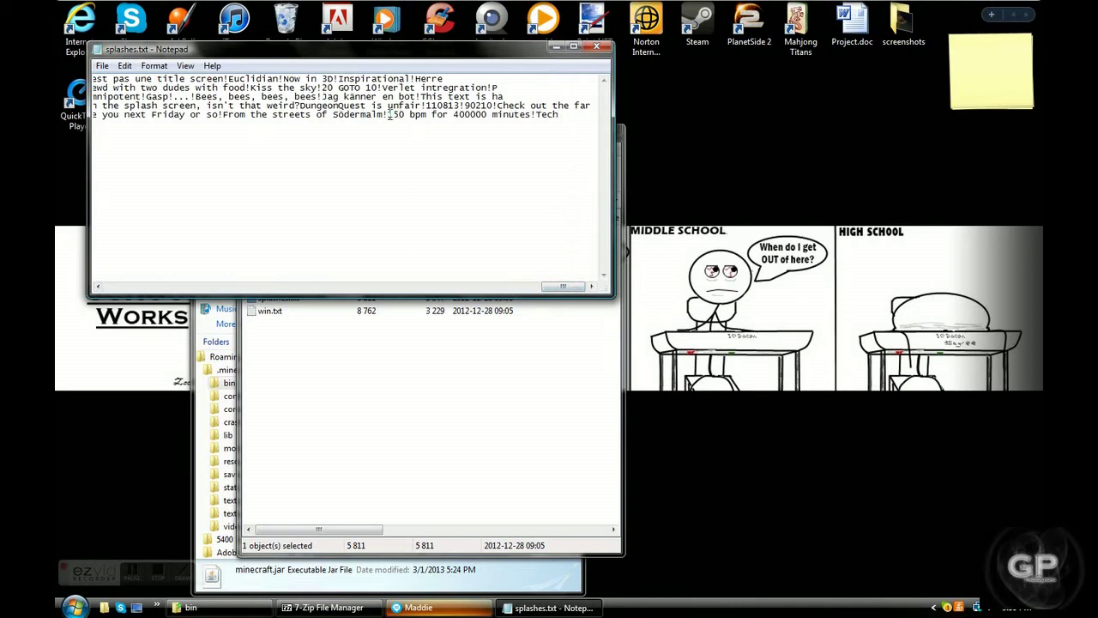
- Replace the closing '150 bpm for 400000 minutes!Tech' text with GP
left_click_drag(456, 117, 533, 116)
left_click(533, 116)
left_click_drag(399, 115, 564, 115)
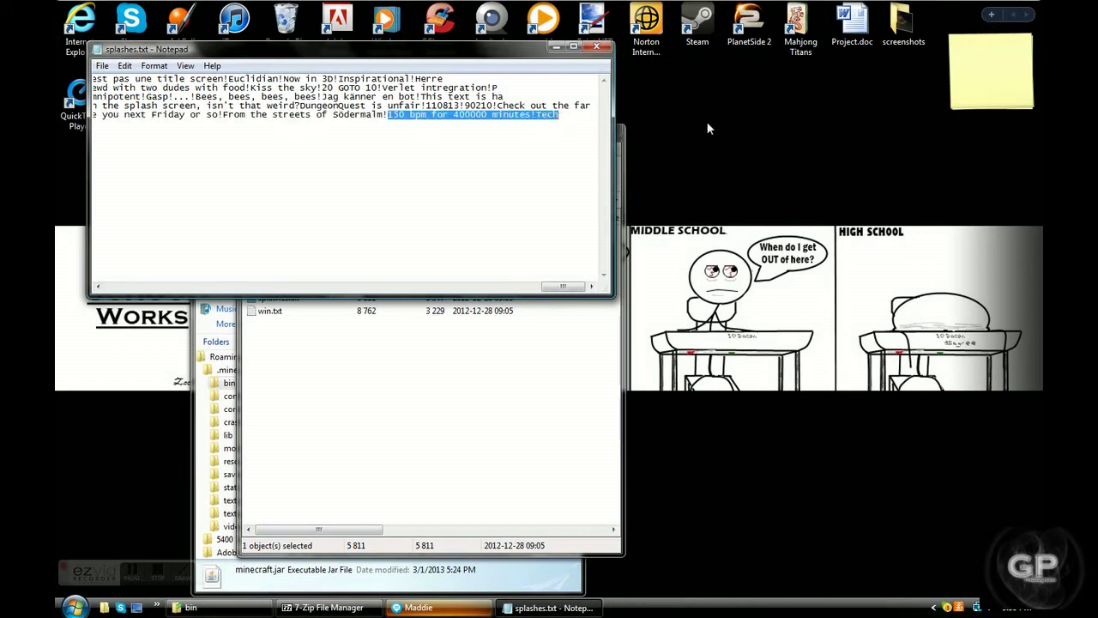
type("GP nologic!Funk soul")
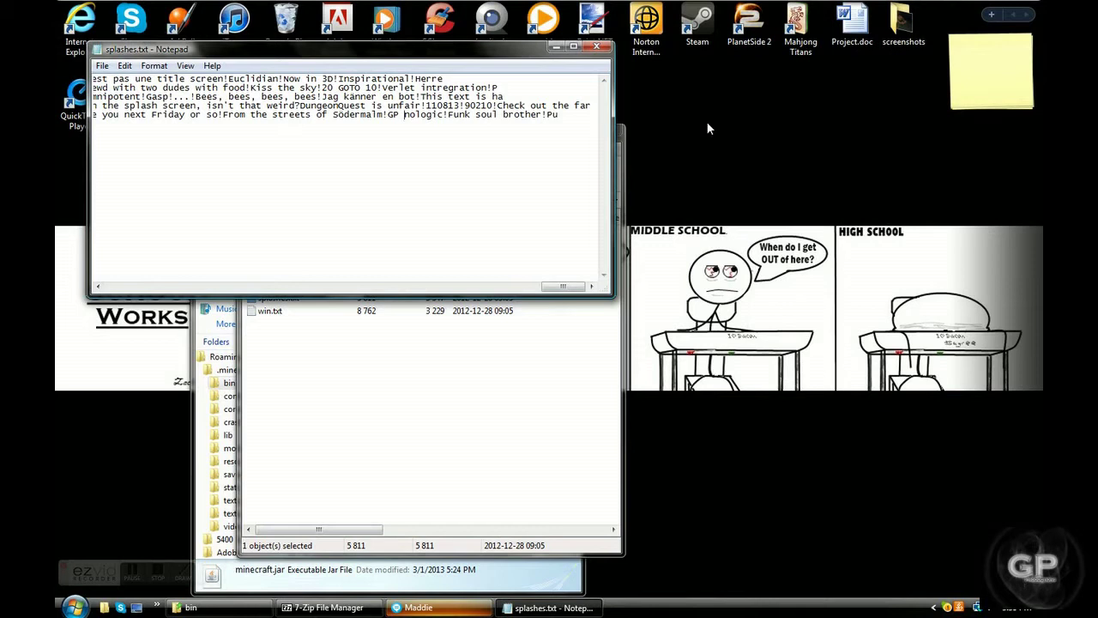
- Close the edited splashes.txt, discarding the changes with Don't Save
left_click(101, 67)
left_click(596, 46)
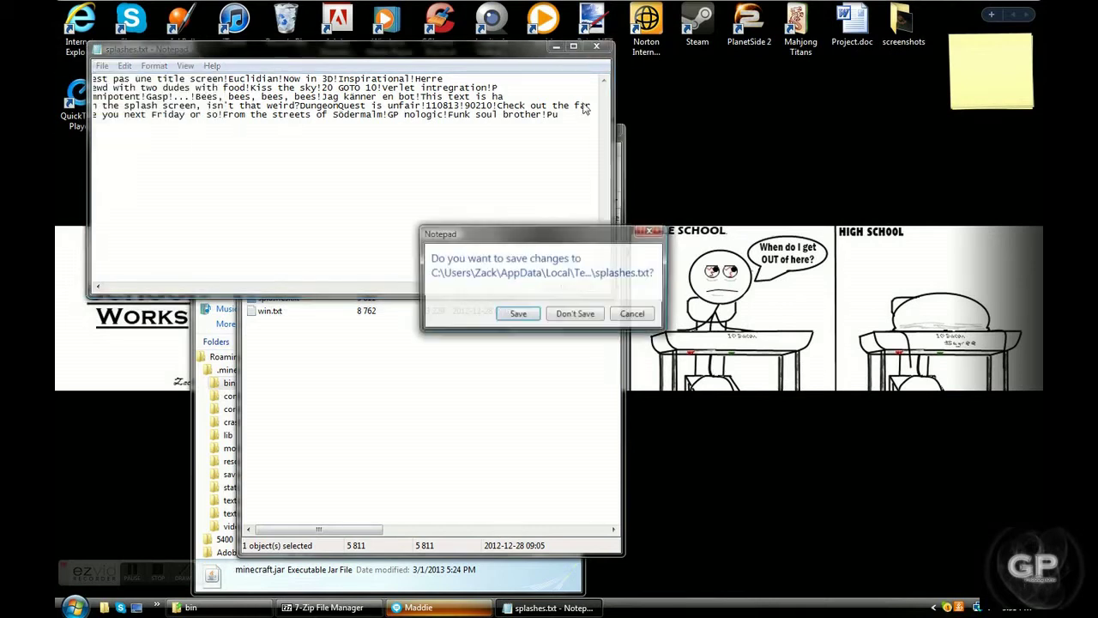
left_click(575, 314)
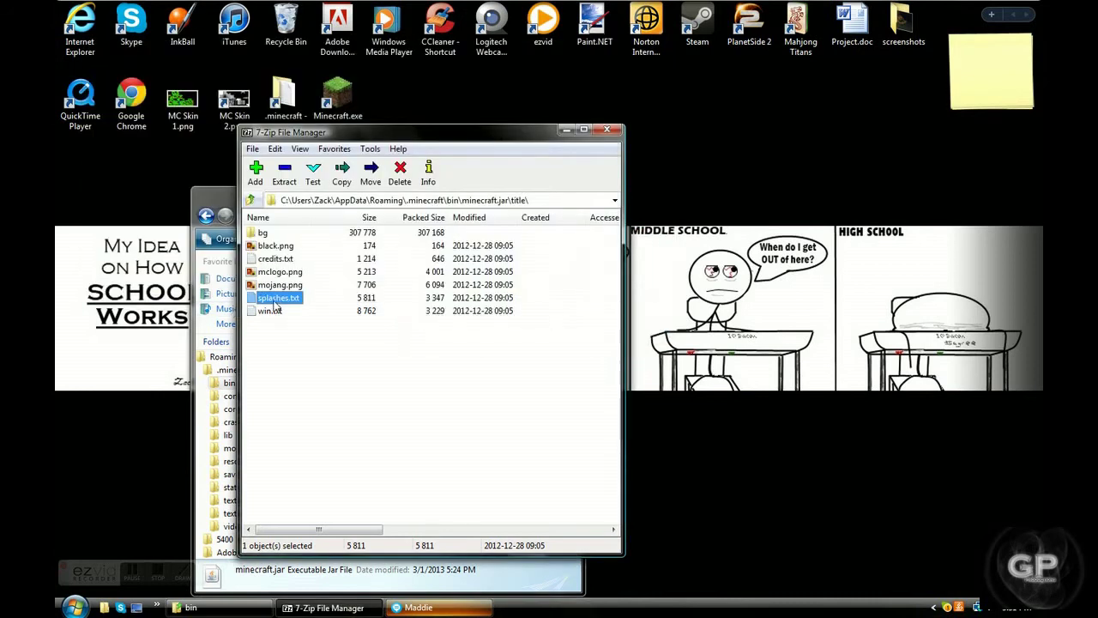
- Reopen splashes.txt from the archive and jump to the end of the document
double_click(309, 299)
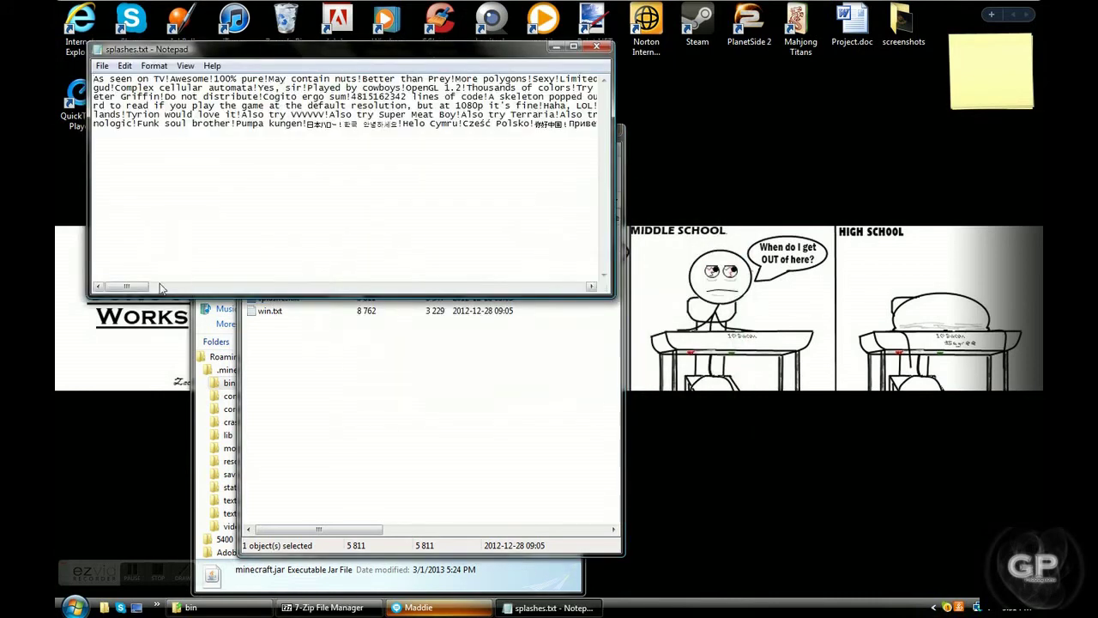
left_click_drag(121, 287, 621, 293)
left_click_drag(540, 114, 617, 114)
left_click(536, 115)
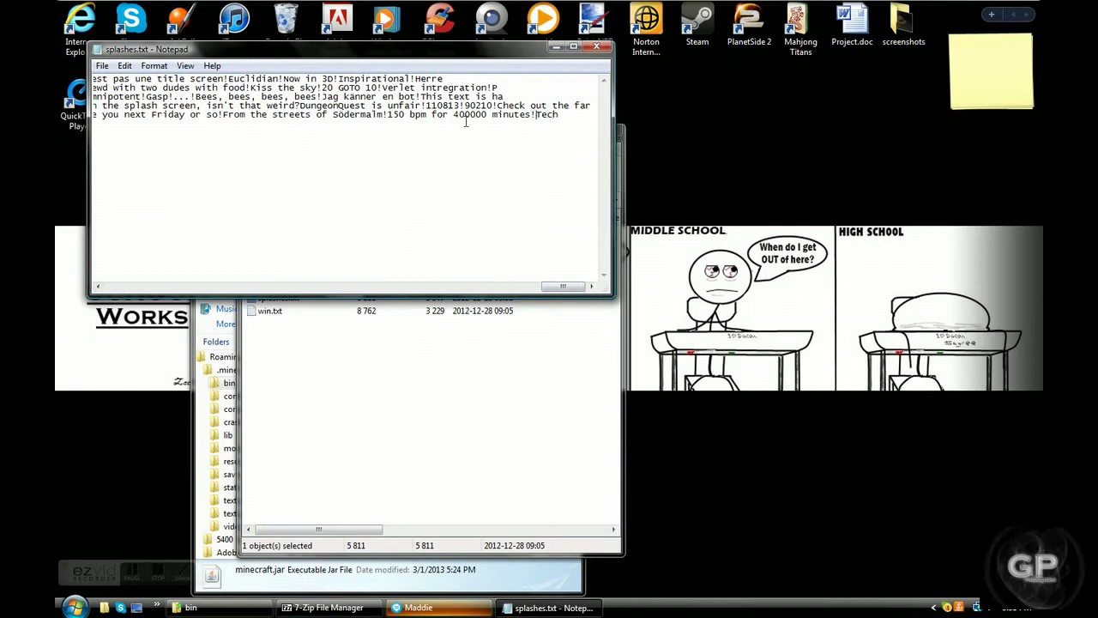
key("ctrl+End")
- Place the insertion point right after the final 'Woah.' splash
mouse_move(399, 288)
left_mouse_down()
mouse_move(601, 288)
mouse_move(367, 287)
mouse_move(402, 285)
left_mouse_up()
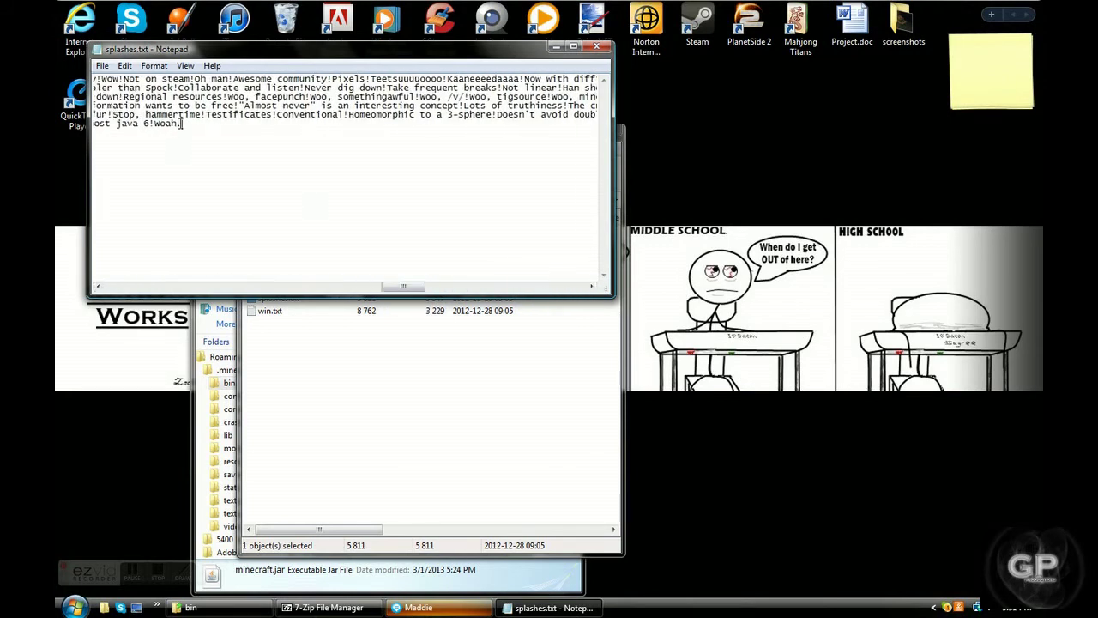
mouse_move(180, 125)
left_mouse_down()
mouse_move(151, 125)
mouse_move(191, 126)
left_mouse_up()
left_click_drag(400, 286, 98, 288)
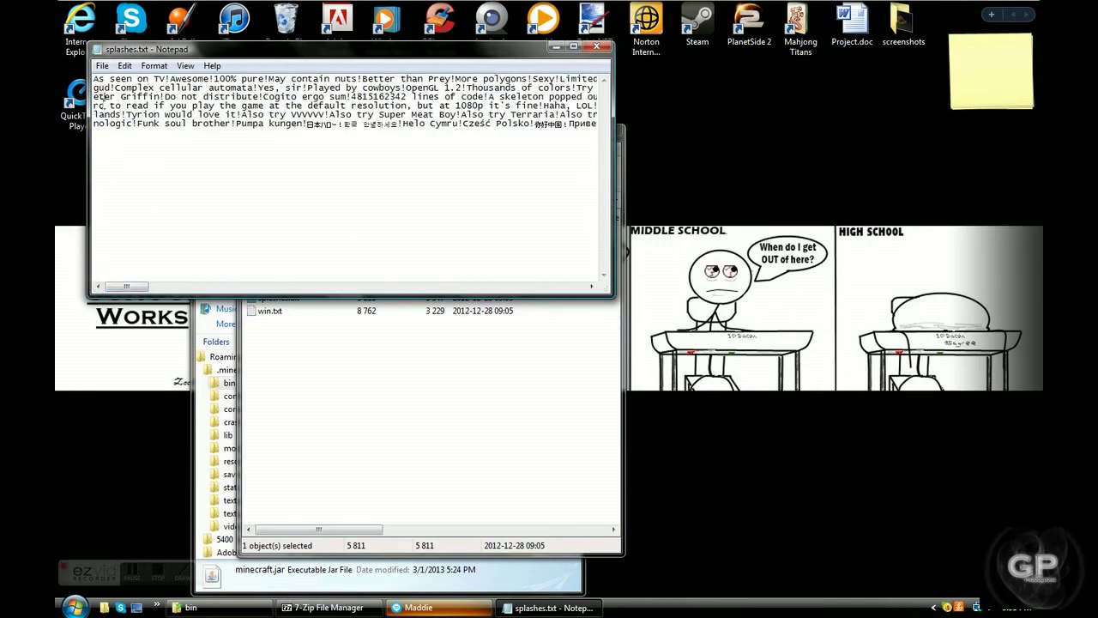
left_click_drag(97, 126, 624, 122)
left_click(196, 126)
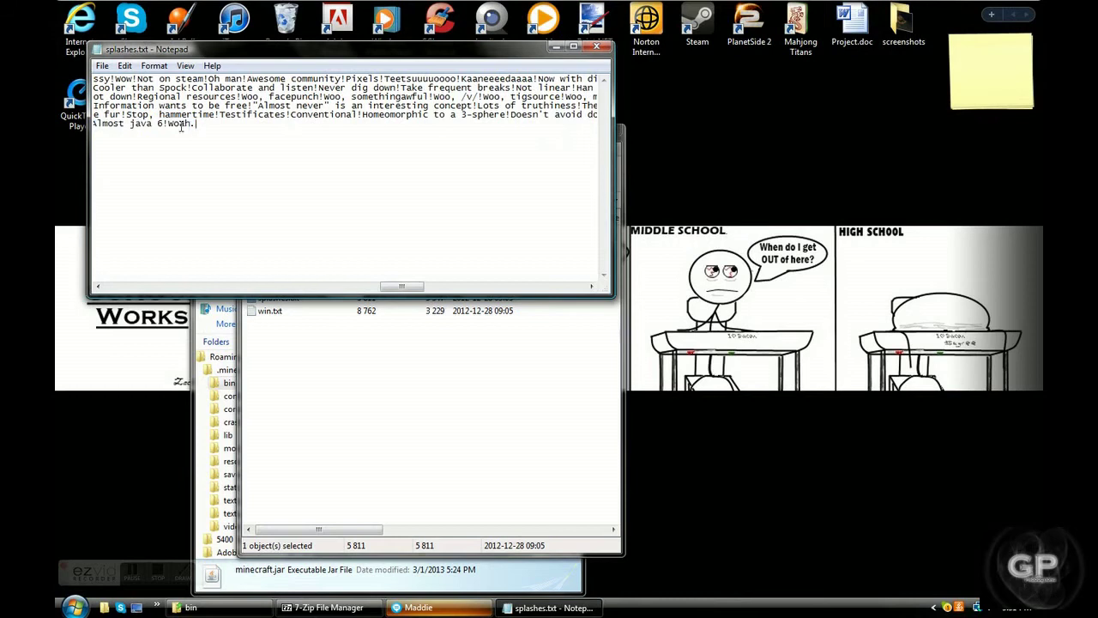